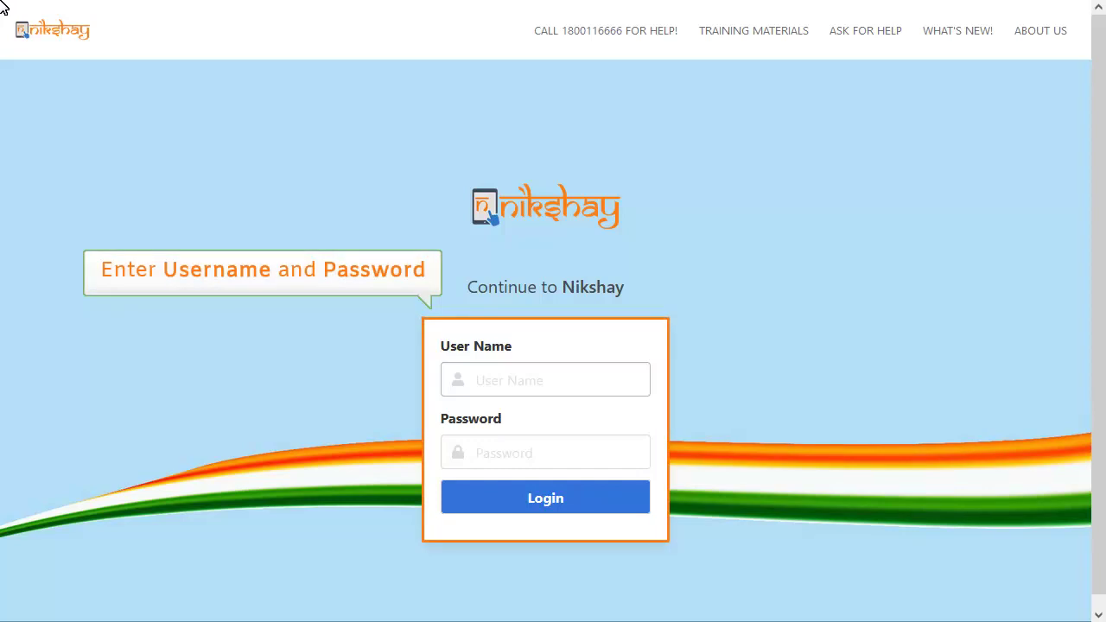
# - Fill in the user name and password from this website's saved login and log in to Nikshay
pyautogui.click(573, 378)
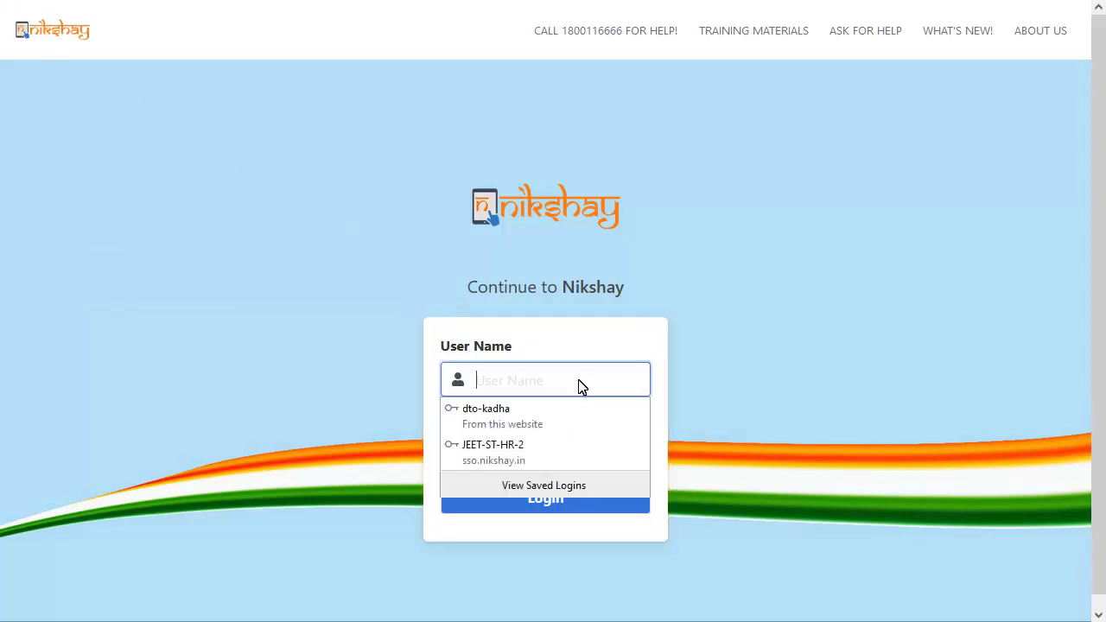
pyautogui.click(554, 422)
pyautogui.click(635, 503)
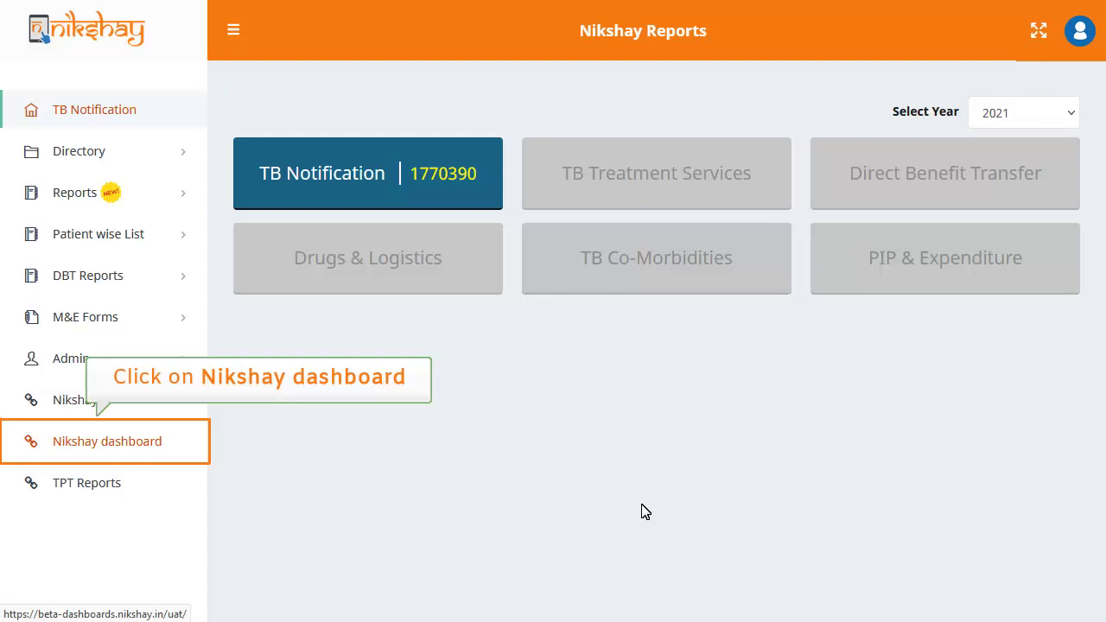
# - Go to the Nikshay dashboard and open the Adherence dashboard
pyautogui.click(136, 441)
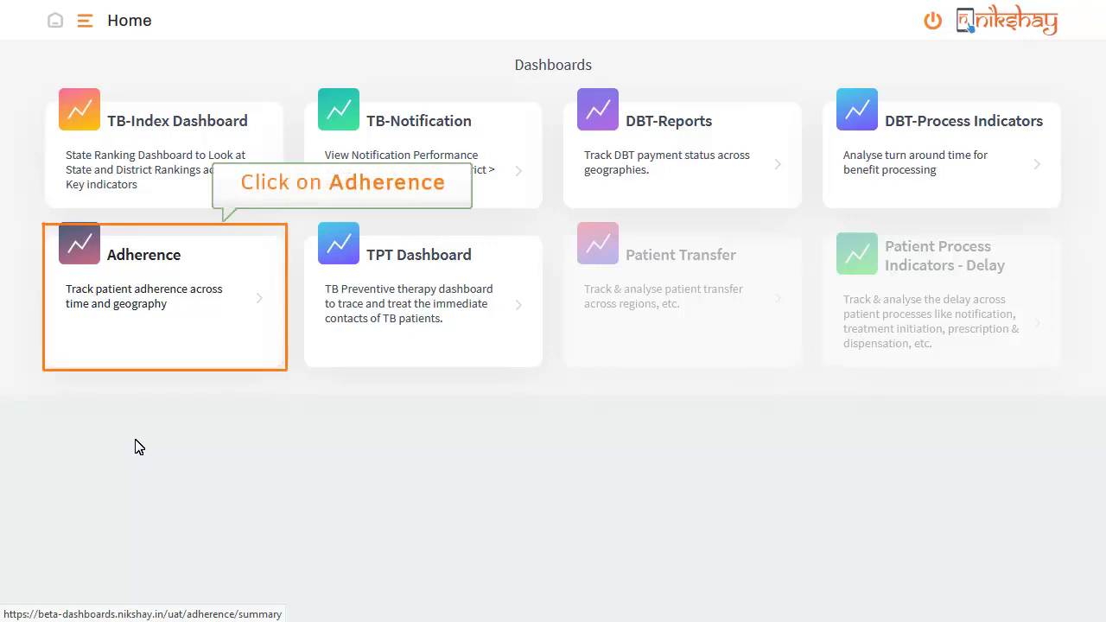
pyautogui.click(136, 322)
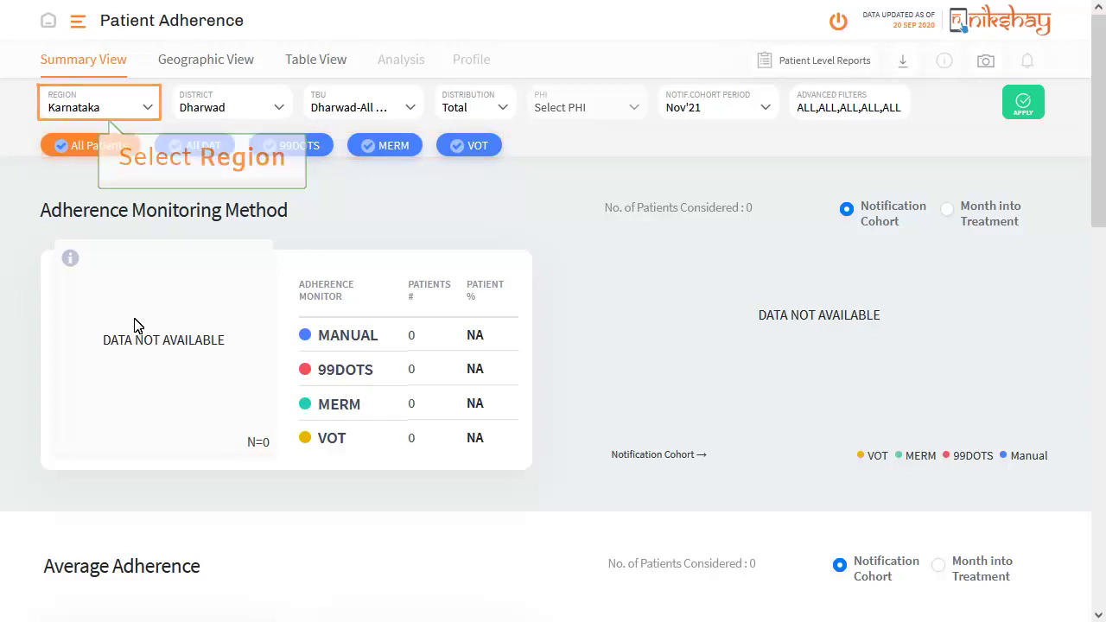
# - Select Karnataka as the region and Dharwad as the district for the adherence data
pyautogui.click(137, 120)
pyautogui.click(169, 182)
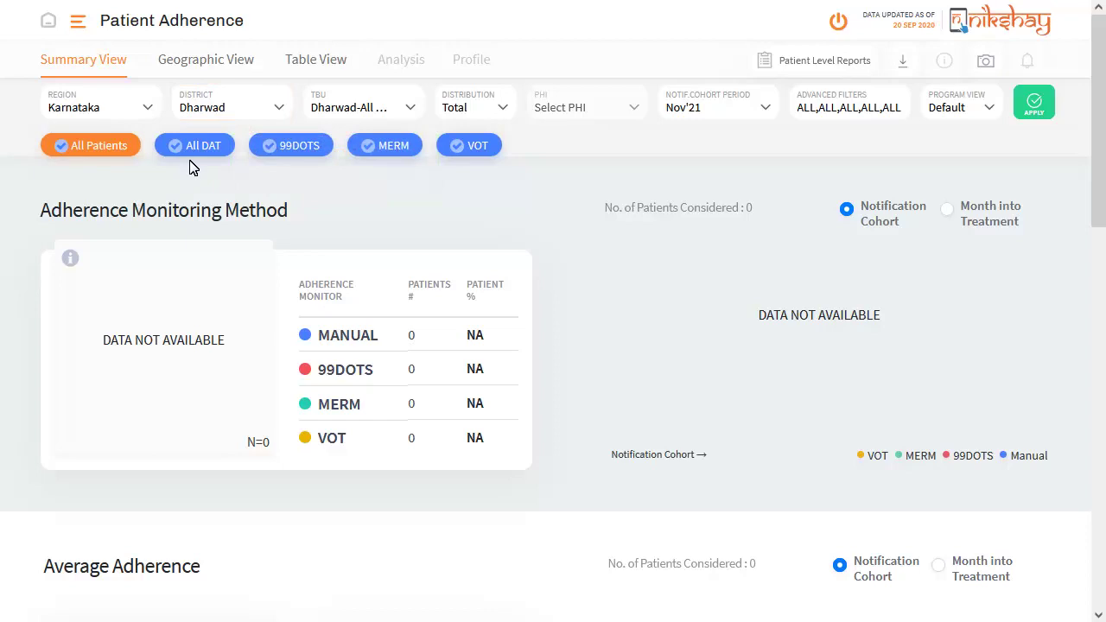
pyautogui.click(222, 111)
pyautogui.click(328, 181)
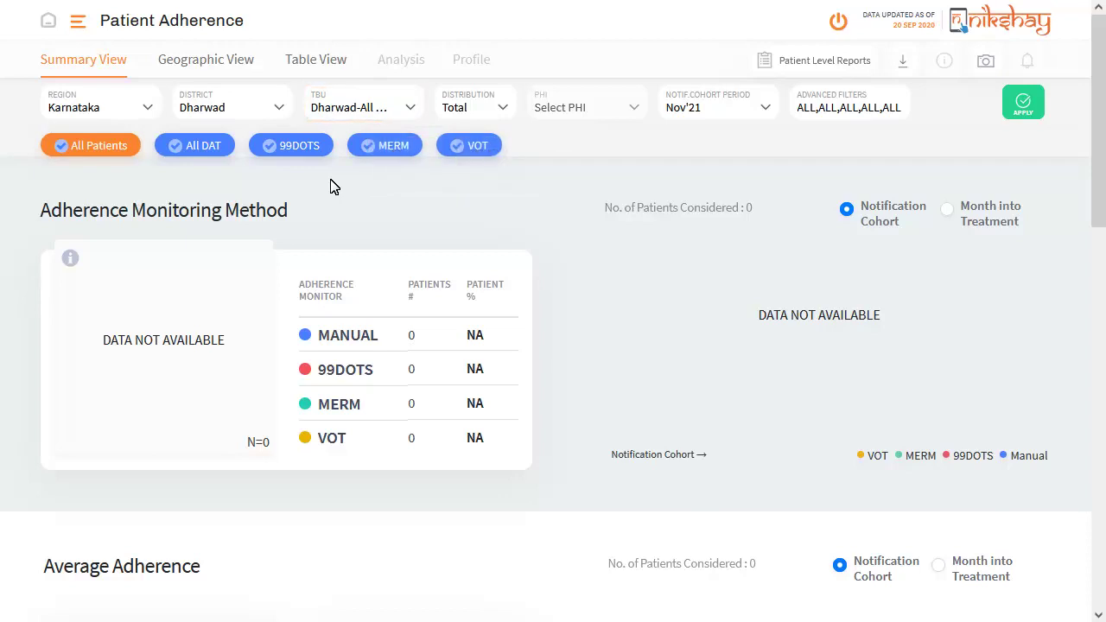
# - Select all Dharwad TBUs with the Total distribution, and check the PHI filter
pyautogui.click(399, 98)
pyautogui.click(459, 183)
pyautogui.click(485, 104)
pyautogui.click(537, 147)
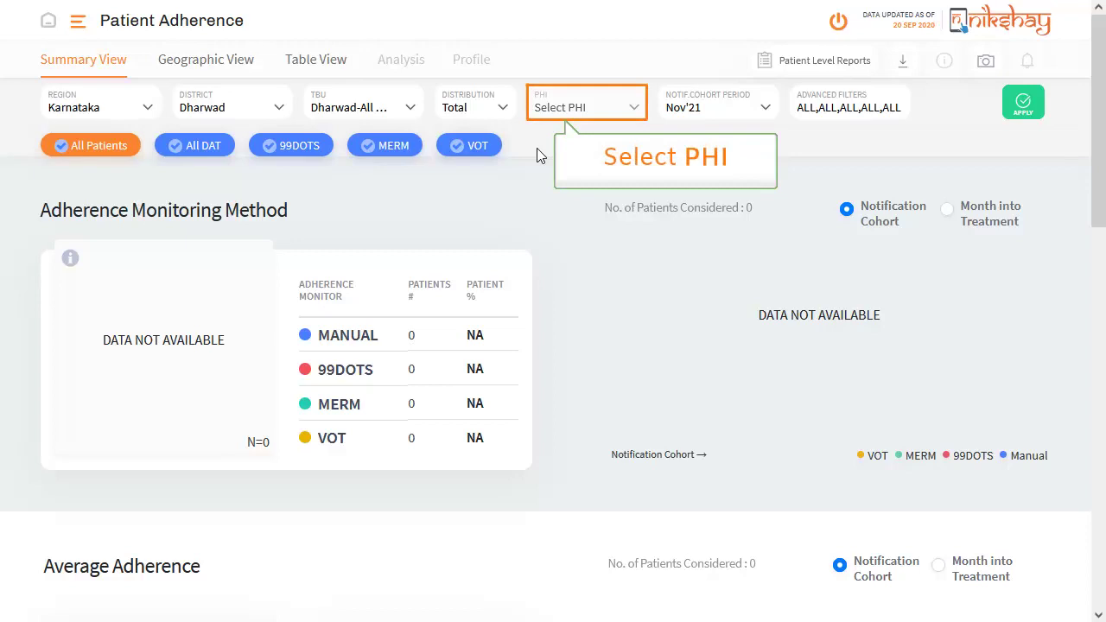
pyautogui.click(609, 114)
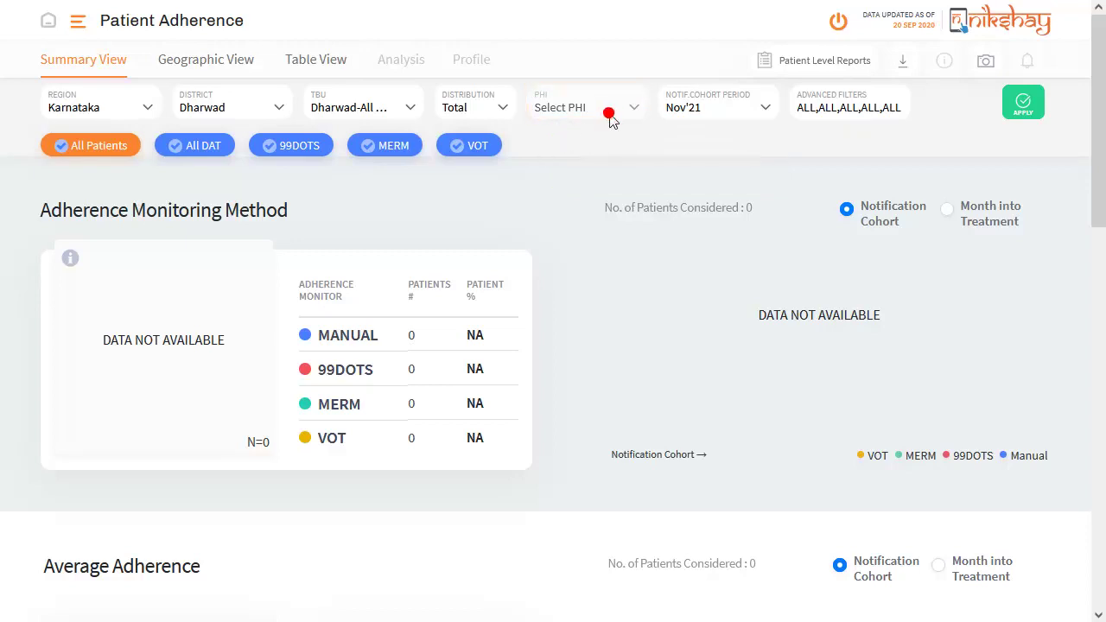
# - Set the notification cohort period by month from January to November 2021
pyautogui.click(714, 108)
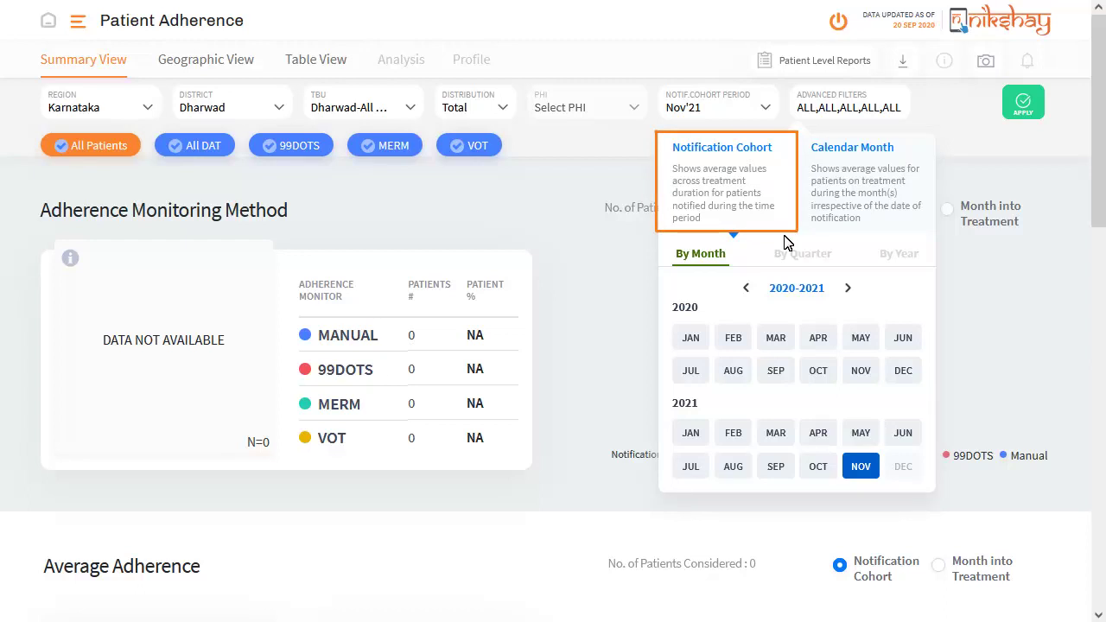
pyautogui.click(690, 432)
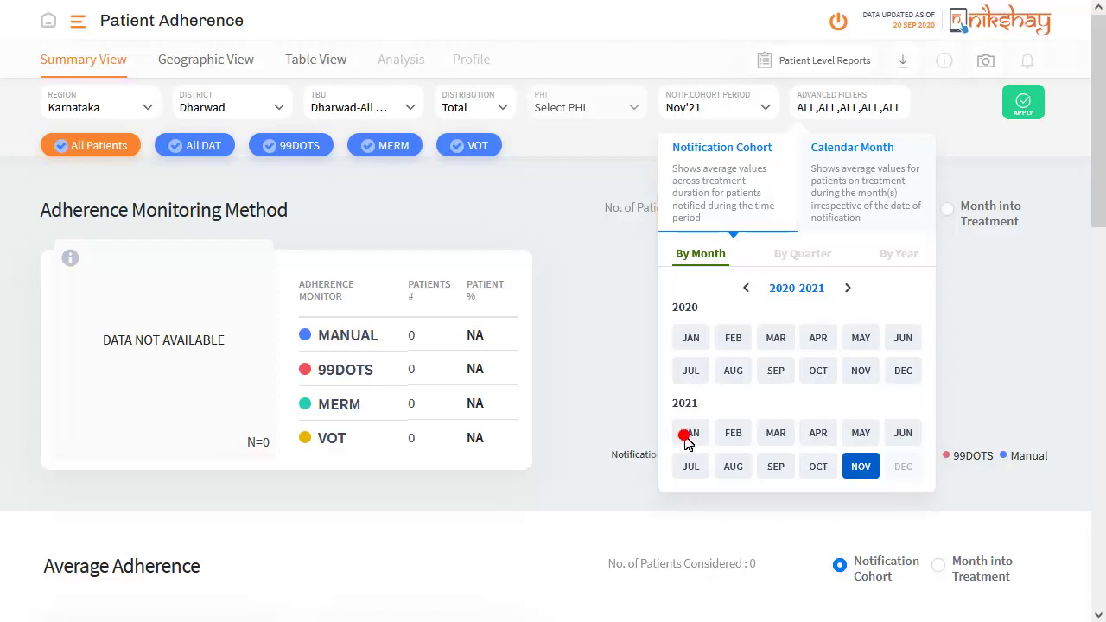
pyautogui.click(872, 467)
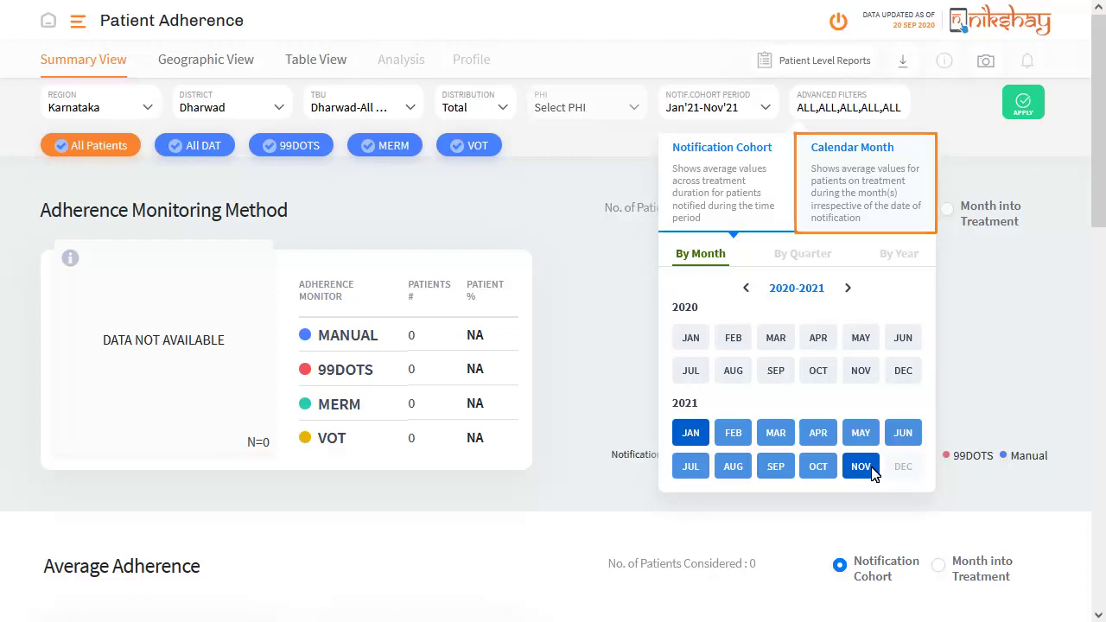
# - Switch the period type to Calendar Month and set the range from January to August 2021
pyautogui.click(855, 185)
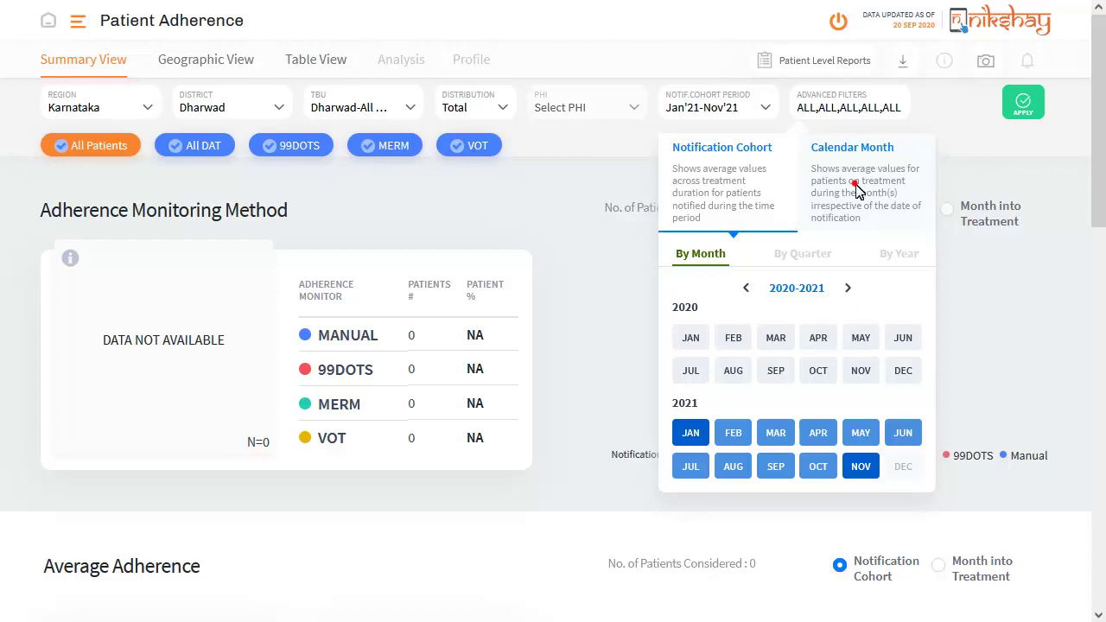
pyautogui.click(704, 438)
pyautogui.click(851, 469)
# - Go through the advanced filters and keep drug resistance, HIV status and site of disease at ALL
pyautogui.click(846, 110)
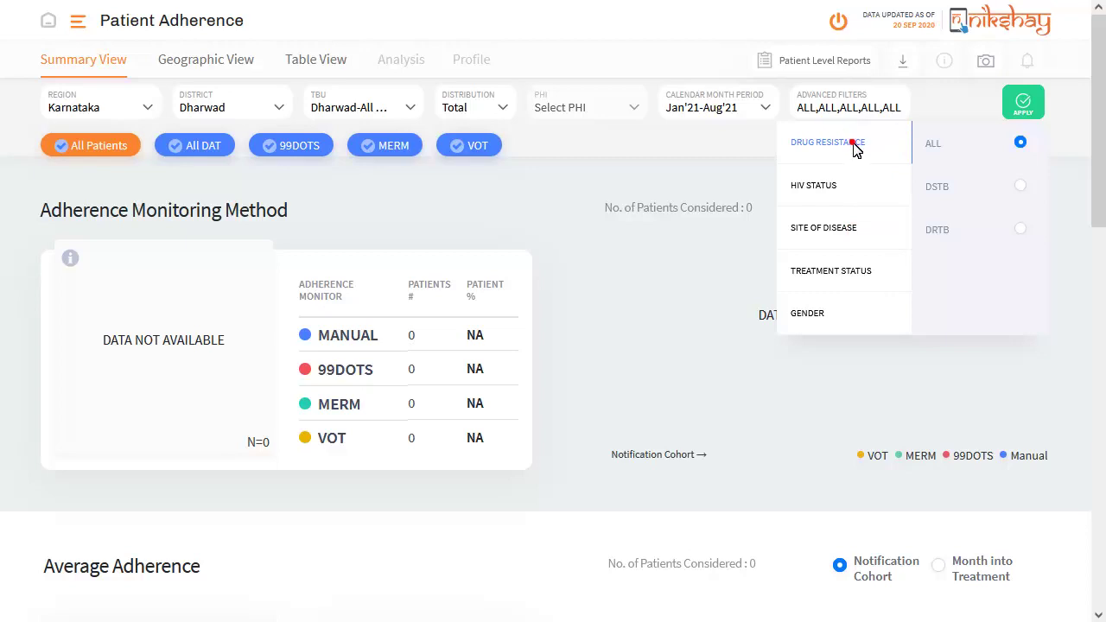
pyautogui.click(874, 187)
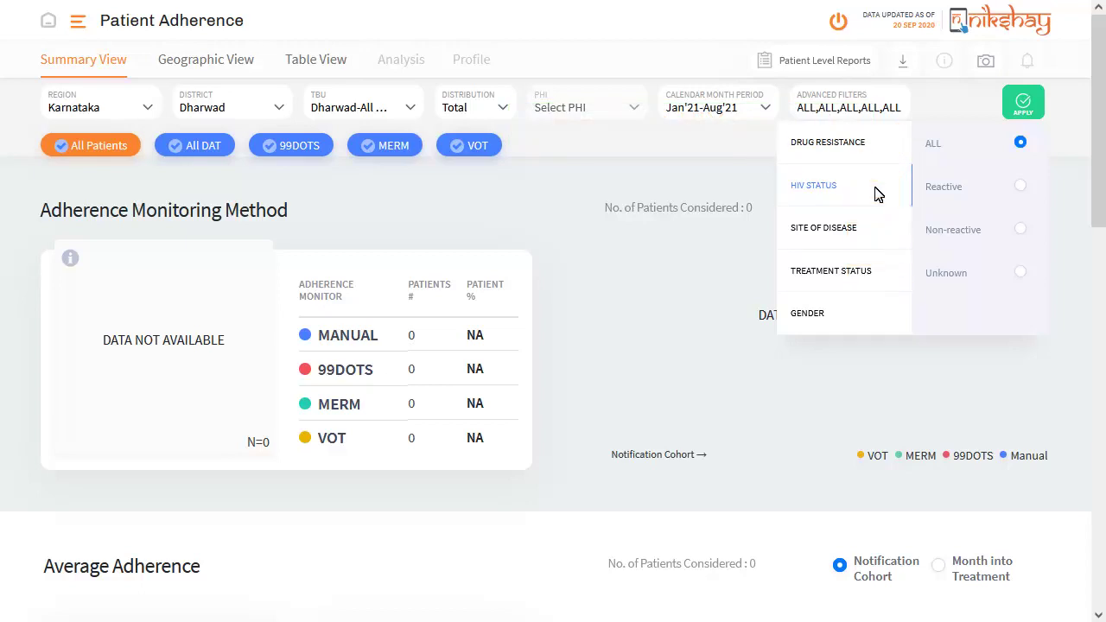
pyautogui.click(865, 230)
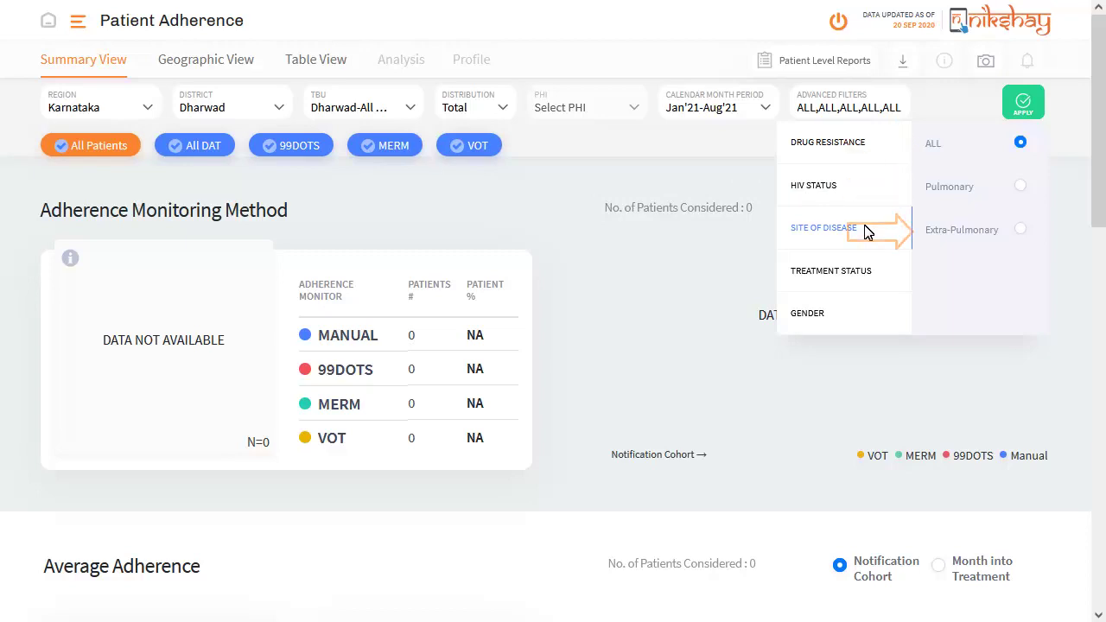
pyautogui.click(986, 144)
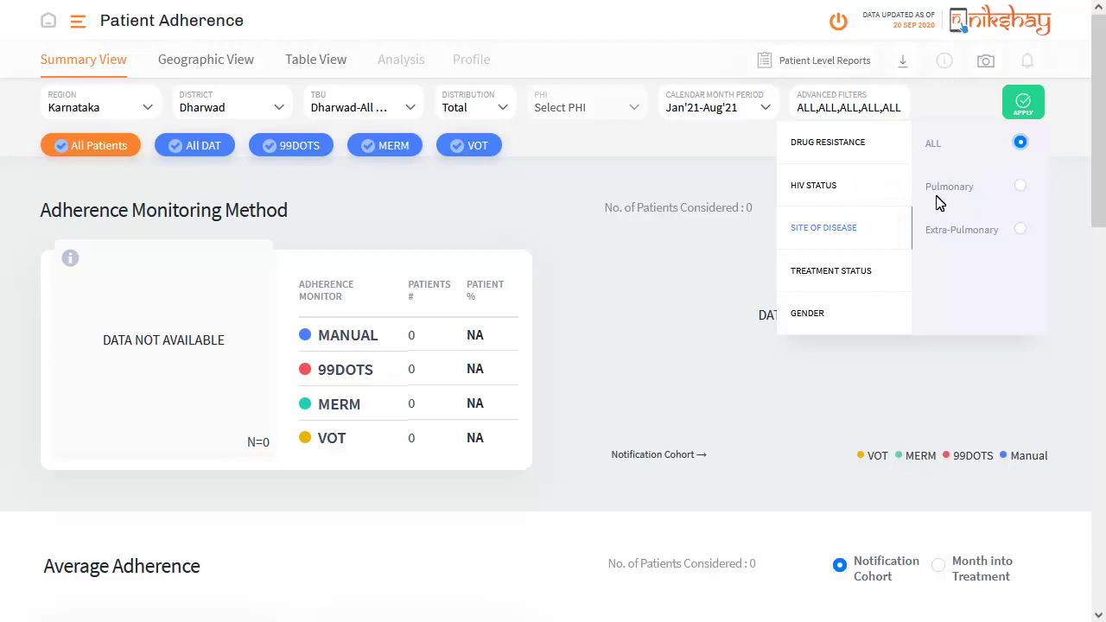
# - Set the treatment status filter to On Treatment, leave gender at ALL, and apply all selected filters
pyautogui.click(857, 270)
pyautogui.click(1021, 186)
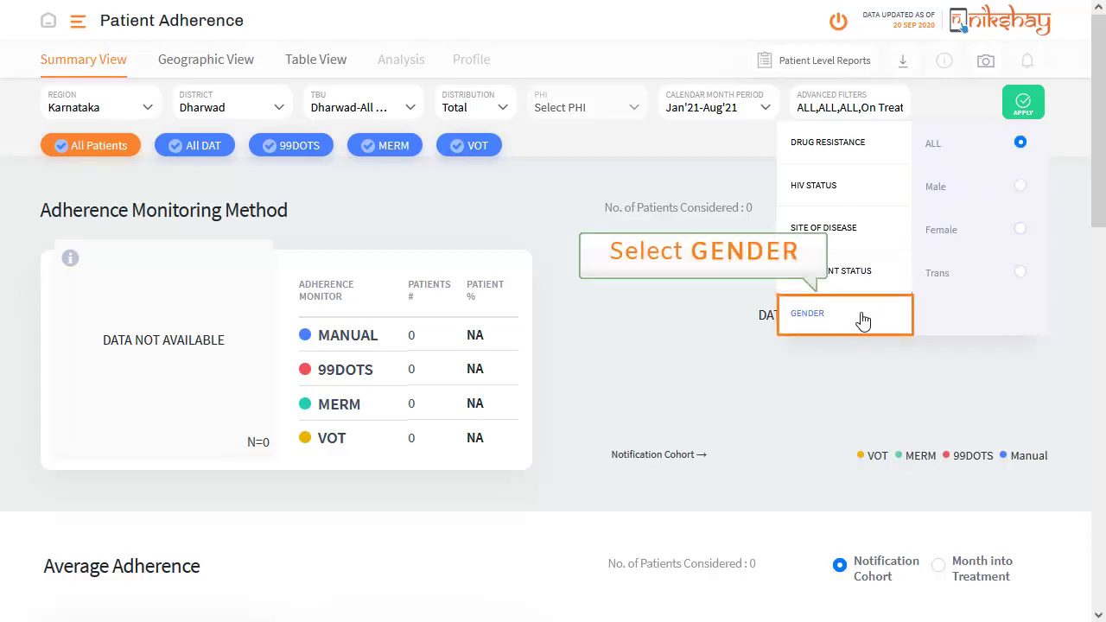
pyautogui.click(1015, 153)
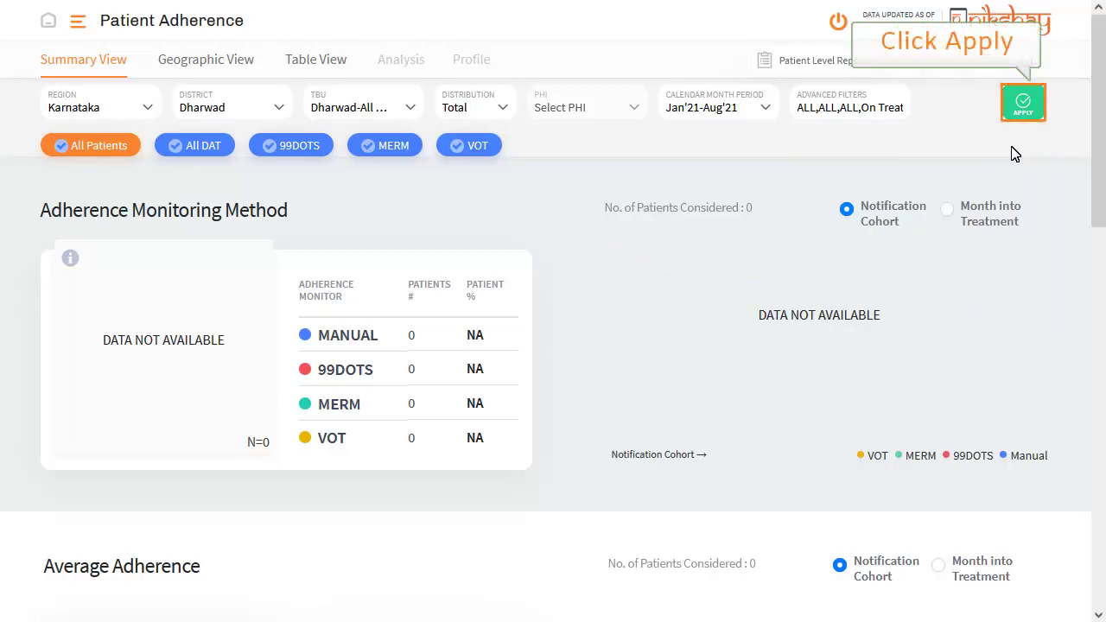
pyautogui.click(1029, 111)
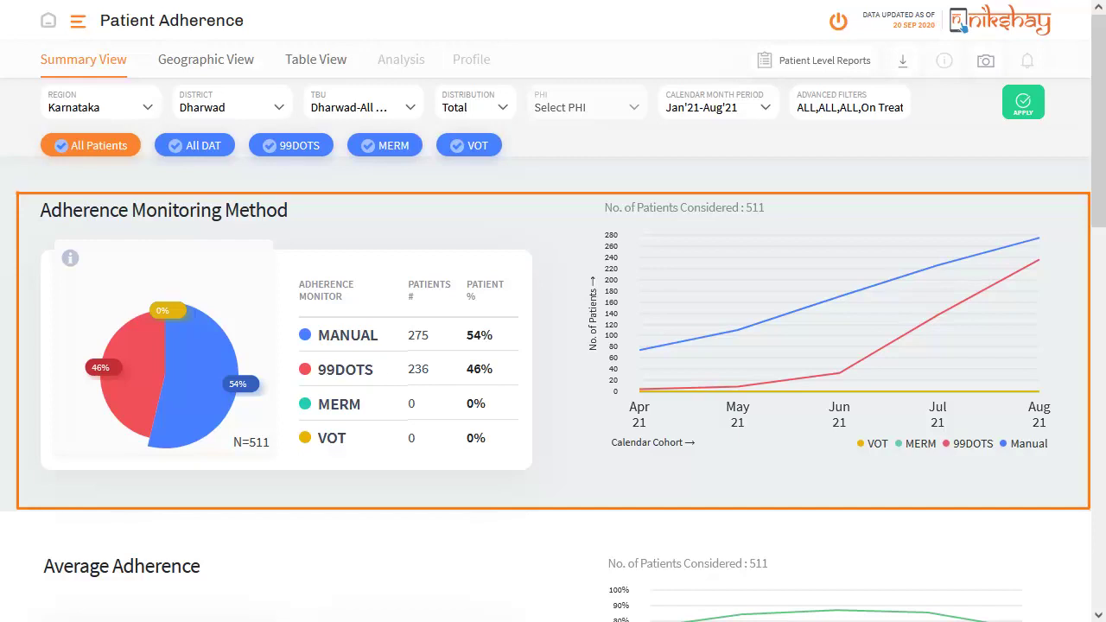
# - Examine the Average Adherence, Adherence Cascade and Adherence Breakup sections for all patients
pyautogui.scroll(-4, 1104, 329)
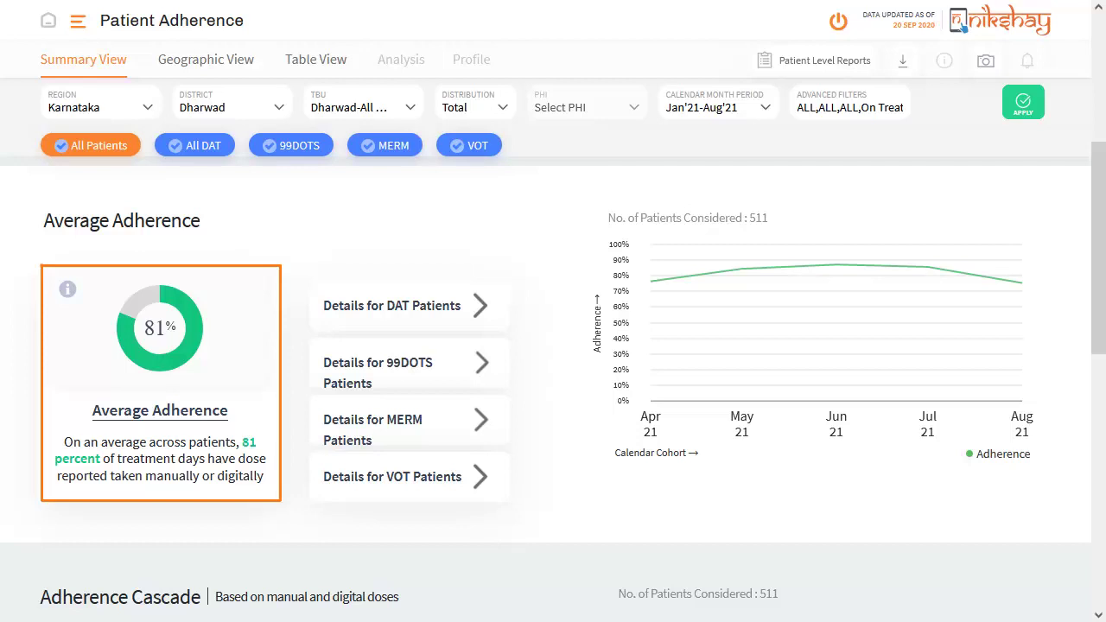
pyautogui.scroll(-5, 1103, 448)
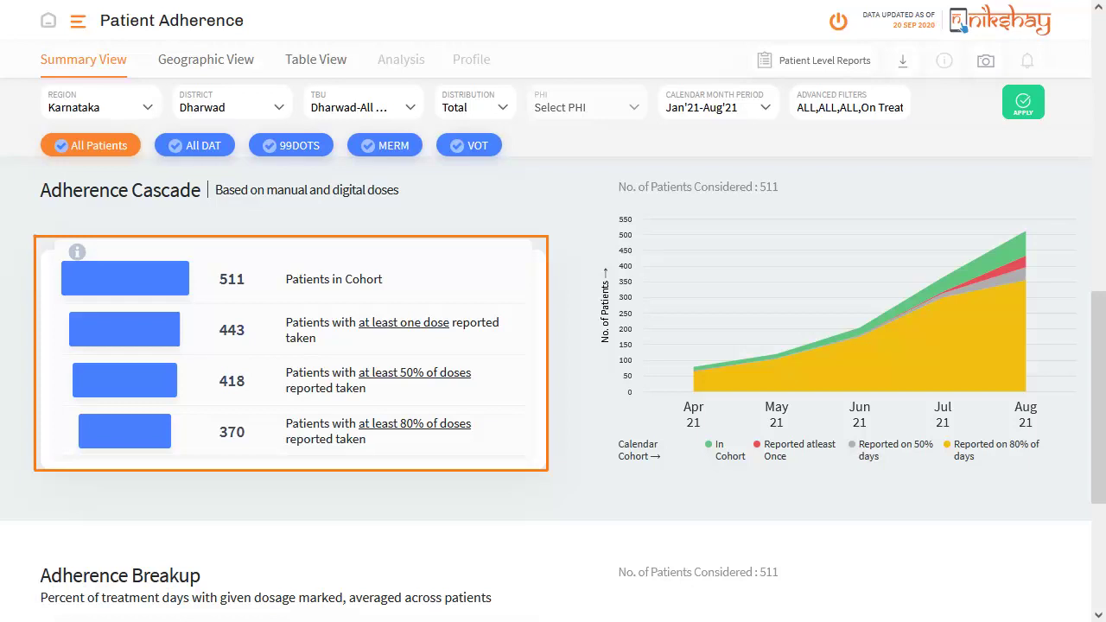
pyautogui.scroll(-3, 1103, 393)
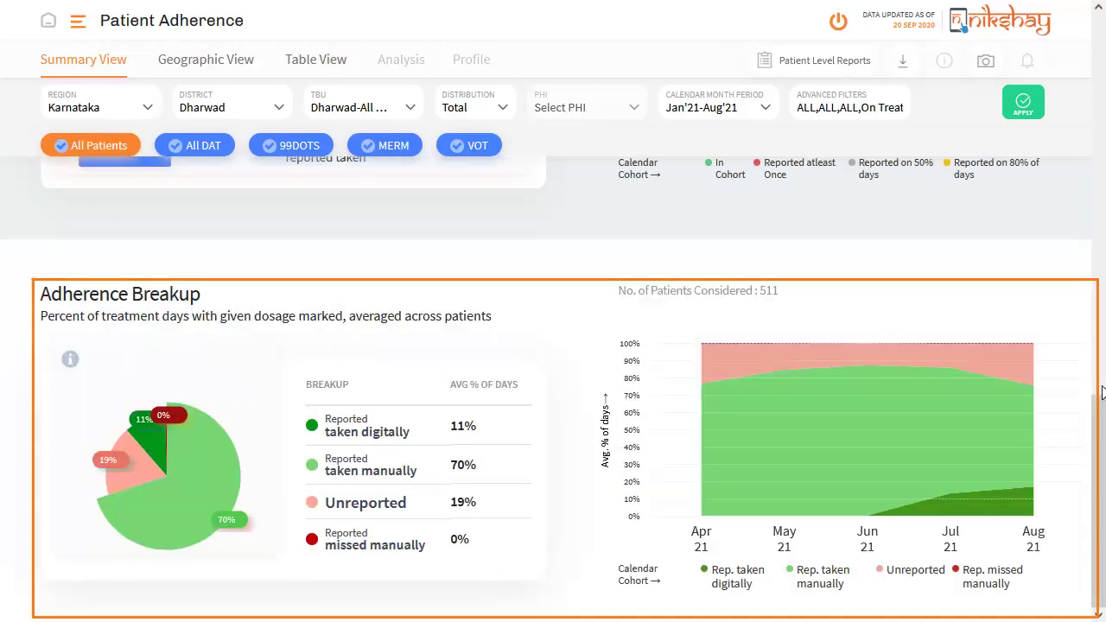
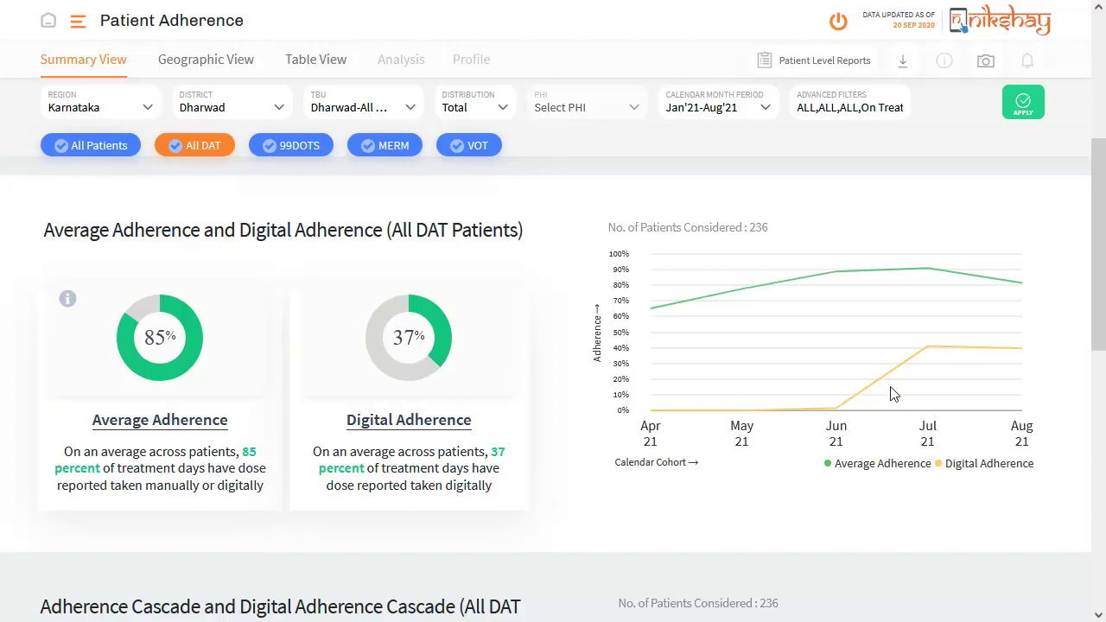
# - Show the Digital Adherence Cascade, based on digital doses, for All DAT patients
pyautogui.moveTo(1099, 321); pyautogui.dragTo(1102, 464)
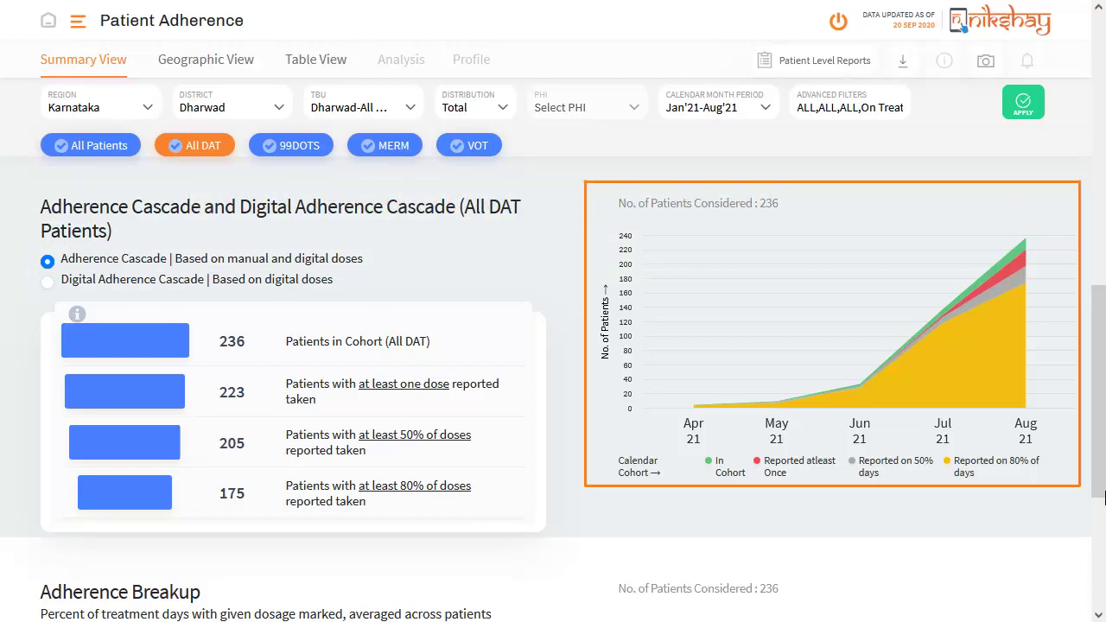
pyautogui.click(48, 261)
pyautogui.click(47, 280)
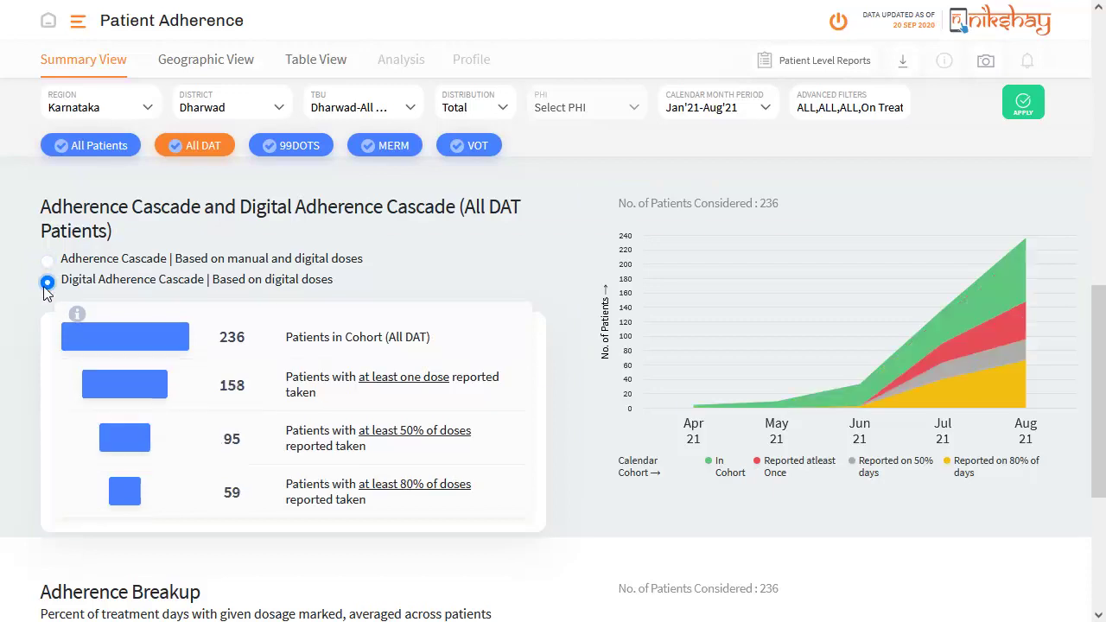